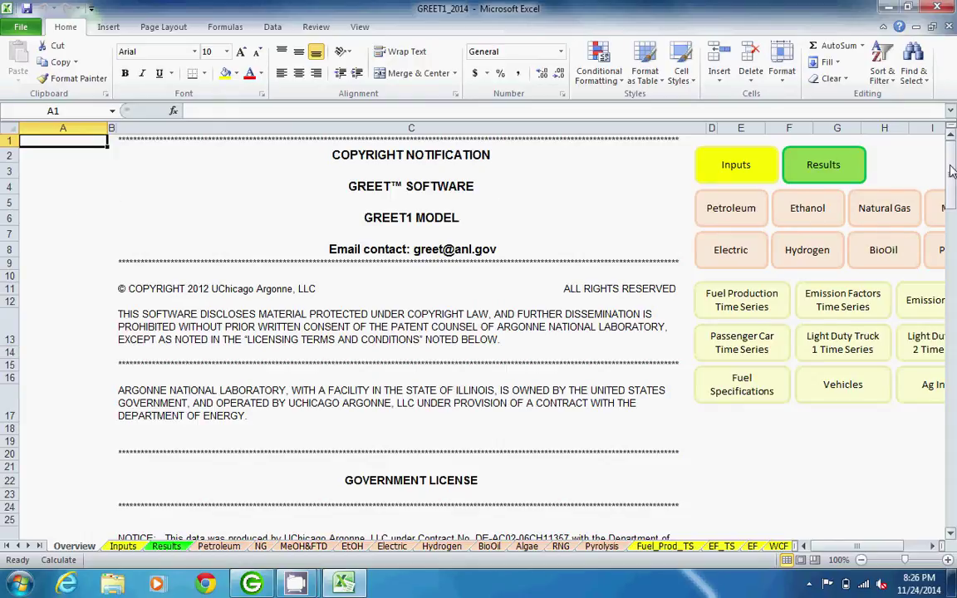
- Scroll the Overview sheet down to the 'Color Scheme for Cells in the GREET Model' legend
drag(952, 158, 954, 286)
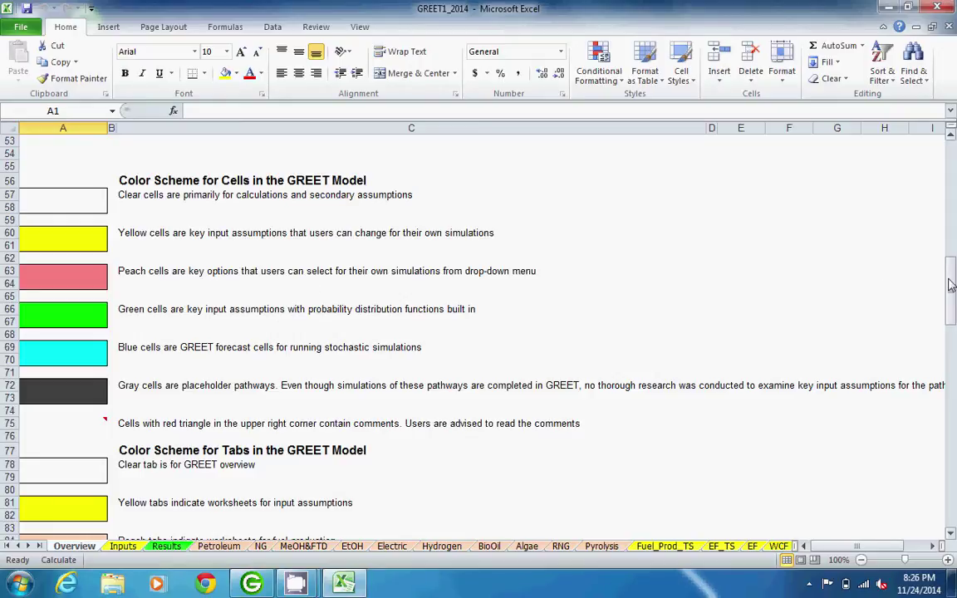
- Scroll further down to the 'Brief Descriptions of GREET 1_2013 Worksheets' table
mouse_move(952, 278)
mouse_down()
mouse_move(952, 316)
mouse_move(939, 319)
mouse_up()
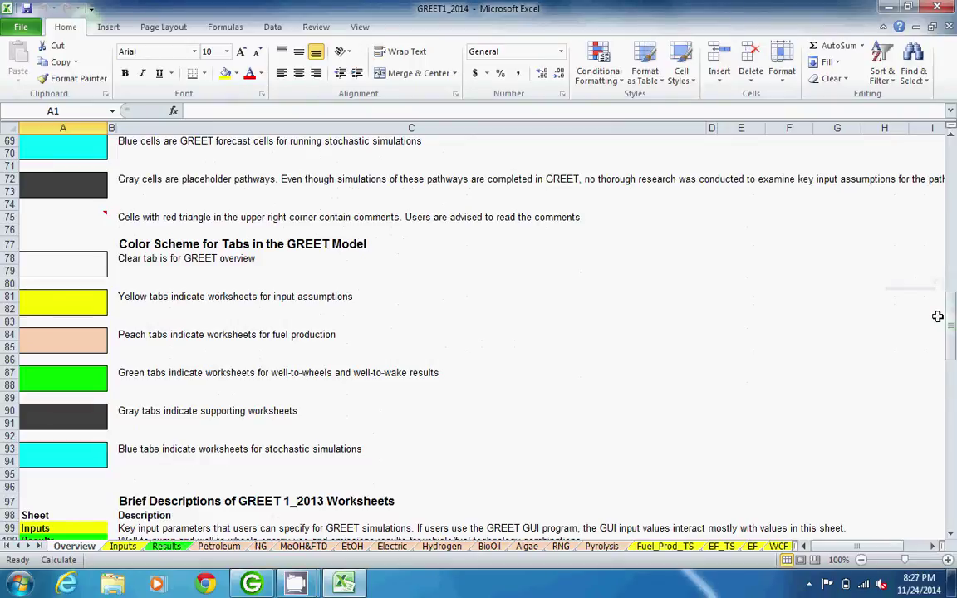
drag(952, 320, 954, 385)
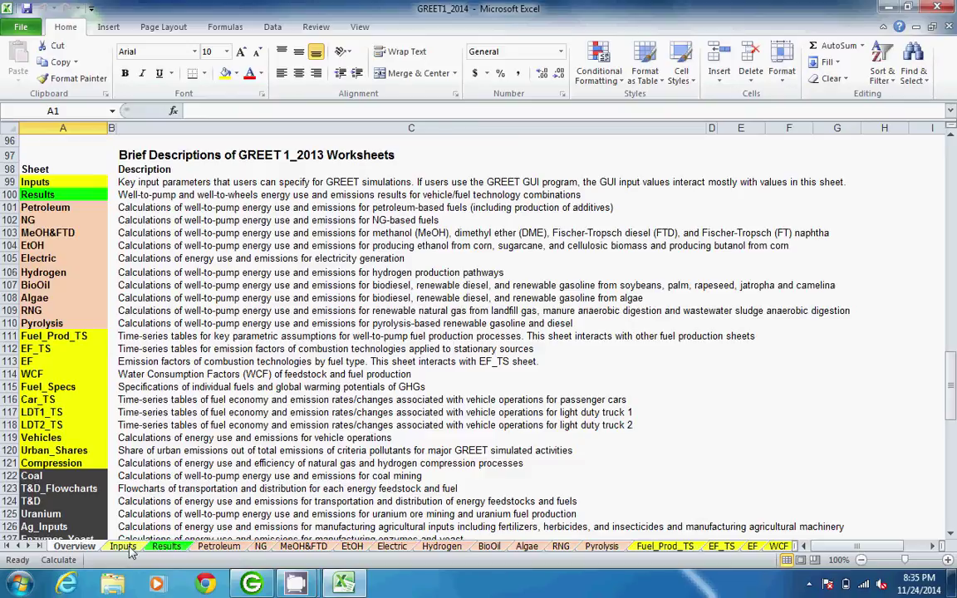
- Browse the Inputs sheet's sections, then return to row 1 showing Scenario Control Variables
click(125, 548)
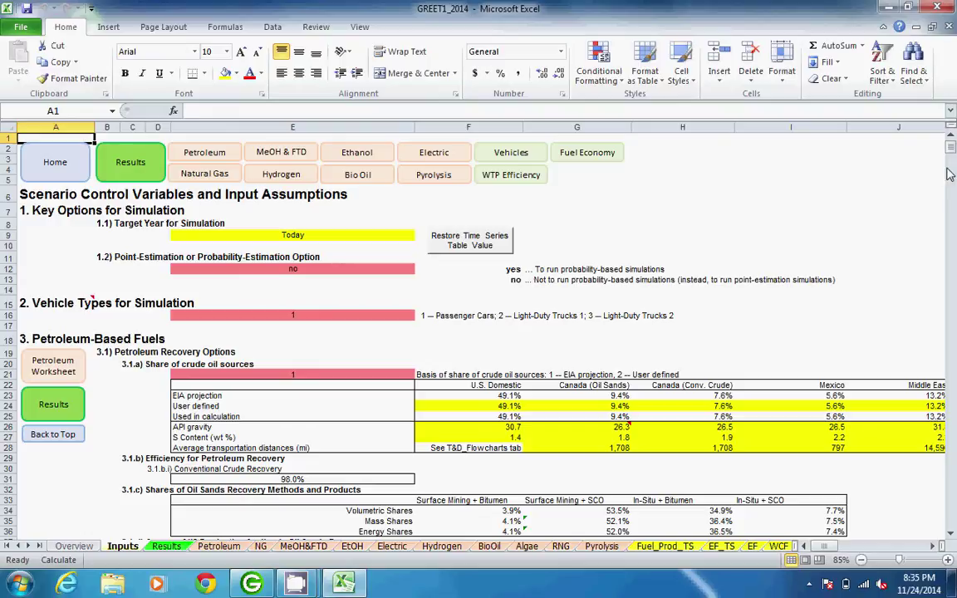
drag(953, 154, 951, 189)
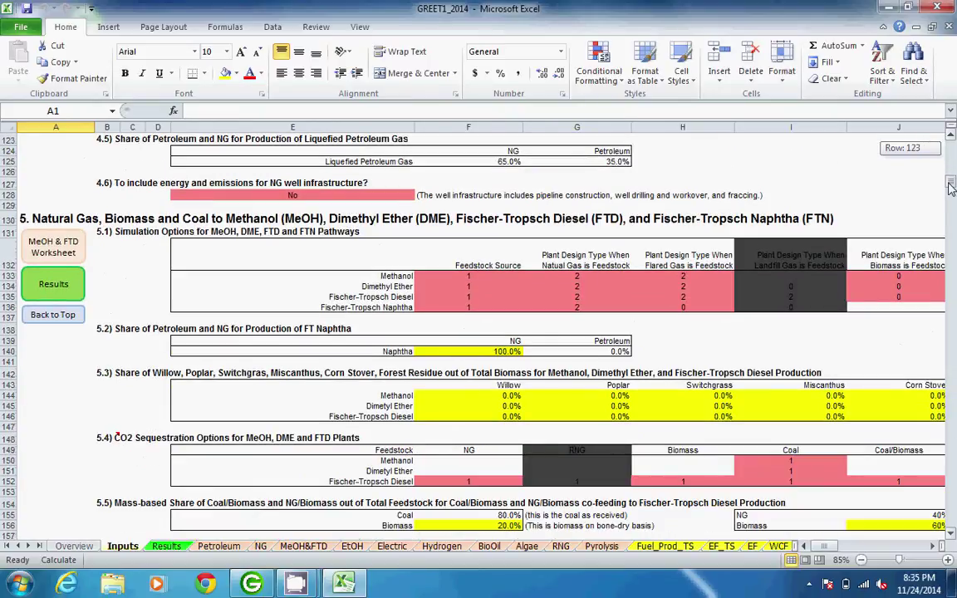
drag(951, 189, 951, 188)
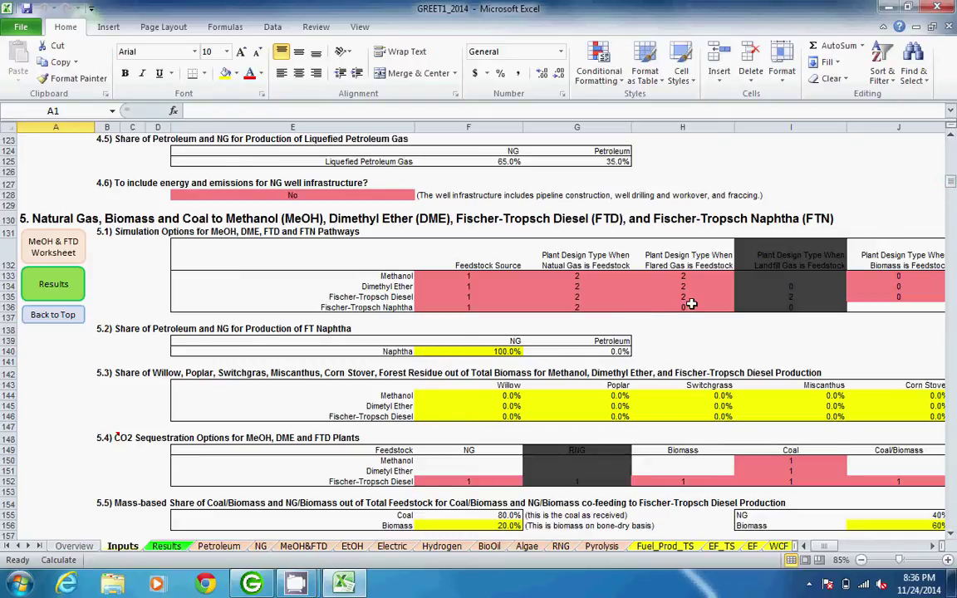
drag(952, 190, 952, 216)
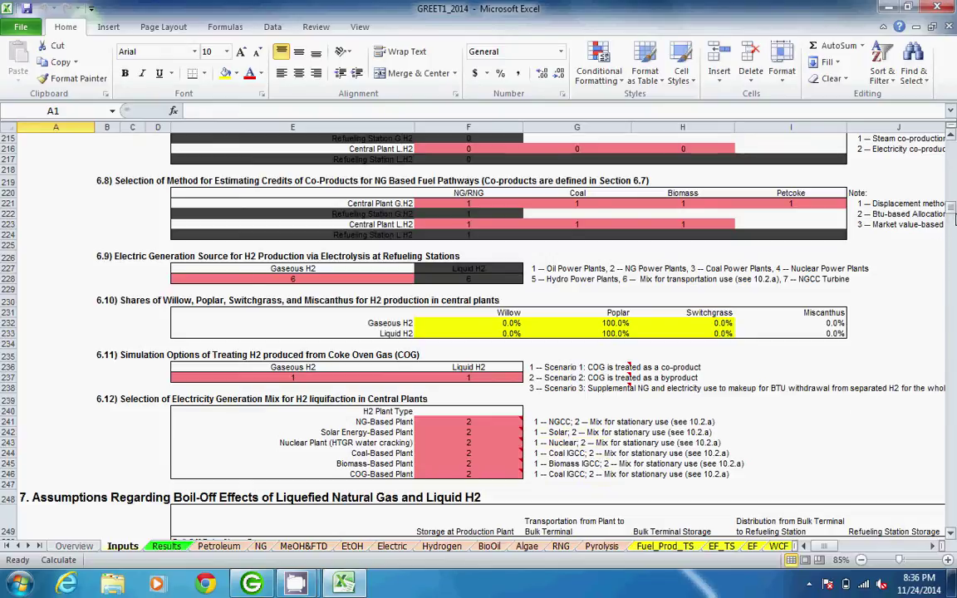
drag(953, 212, 952, 143)
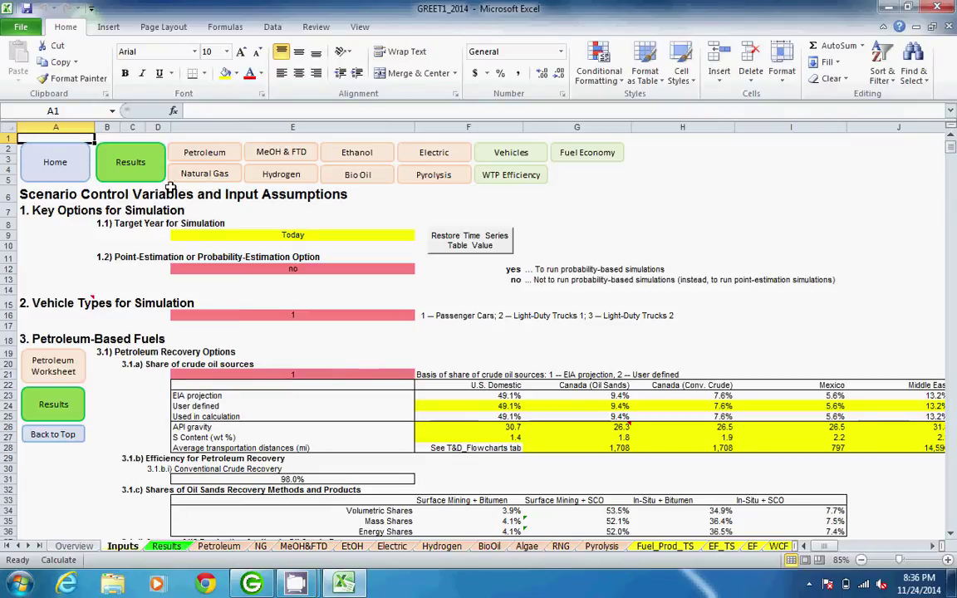
- Jump to the Results sheet and scroll to its WTW Results Menu
click(115, 153)
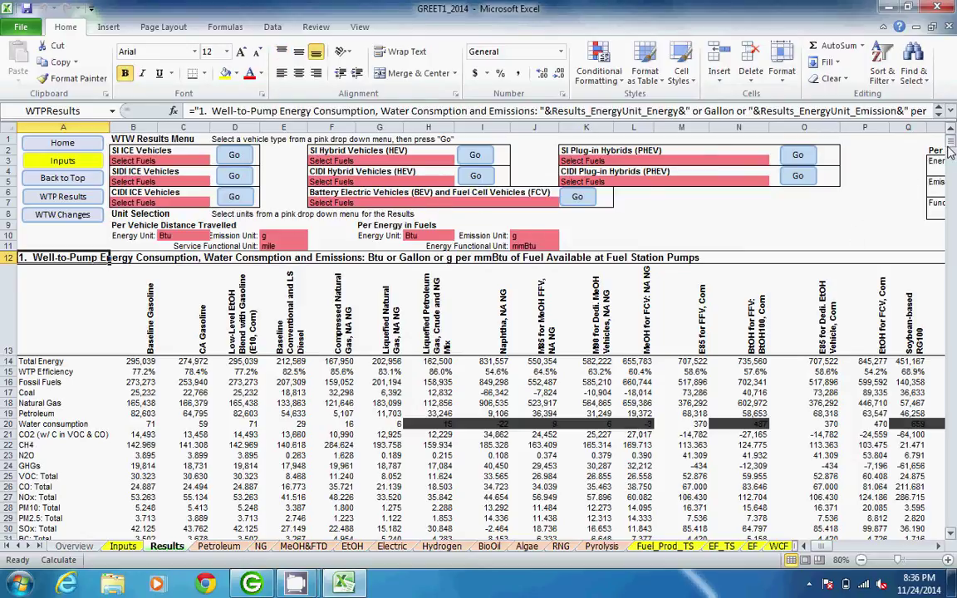
mouse_move(951, 150)
mouse_down()
mouse_move(952, 169)
mouse_move(952, 157)
mouse_up()
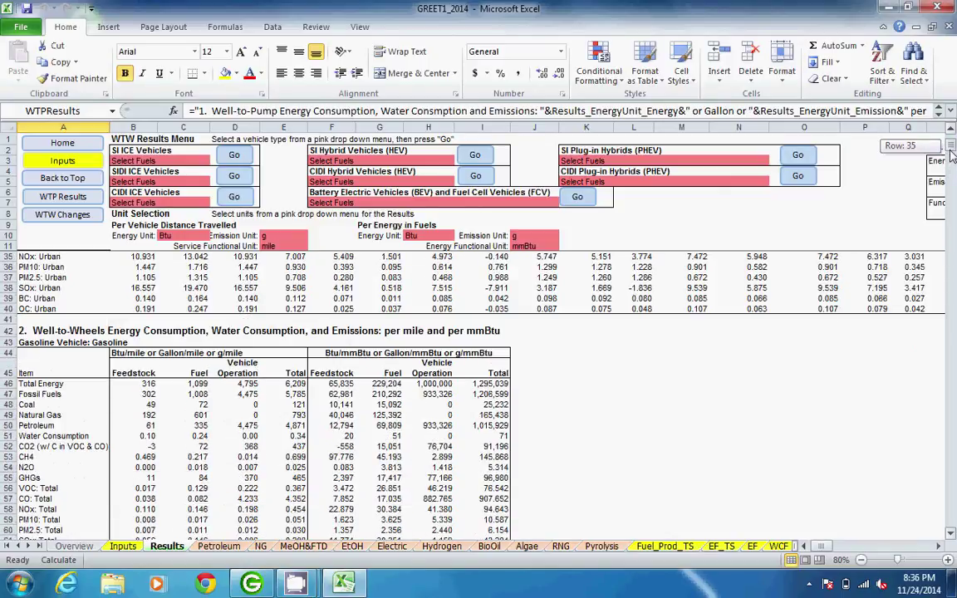
drag(952, 156, 952, 143)
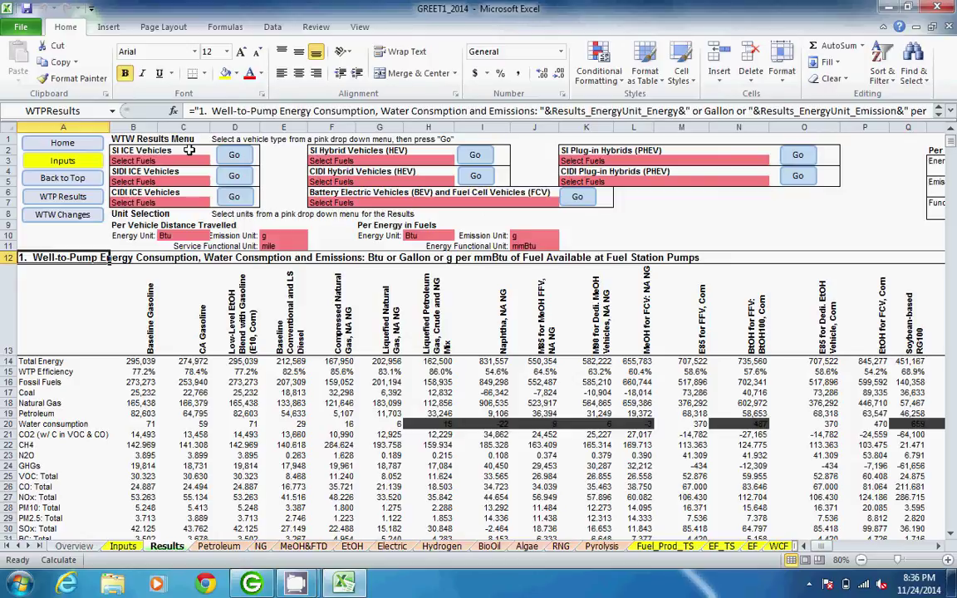
- Check the SI ICE vehicle fuel list in B3 without changing it, leaving cell M9 selected
click(189, 160)
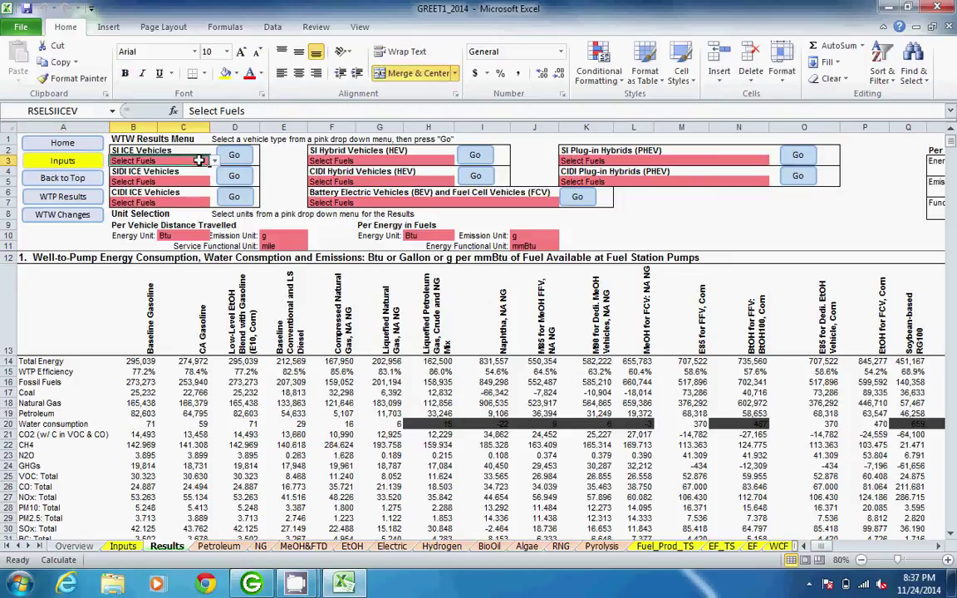
click(214, 162)
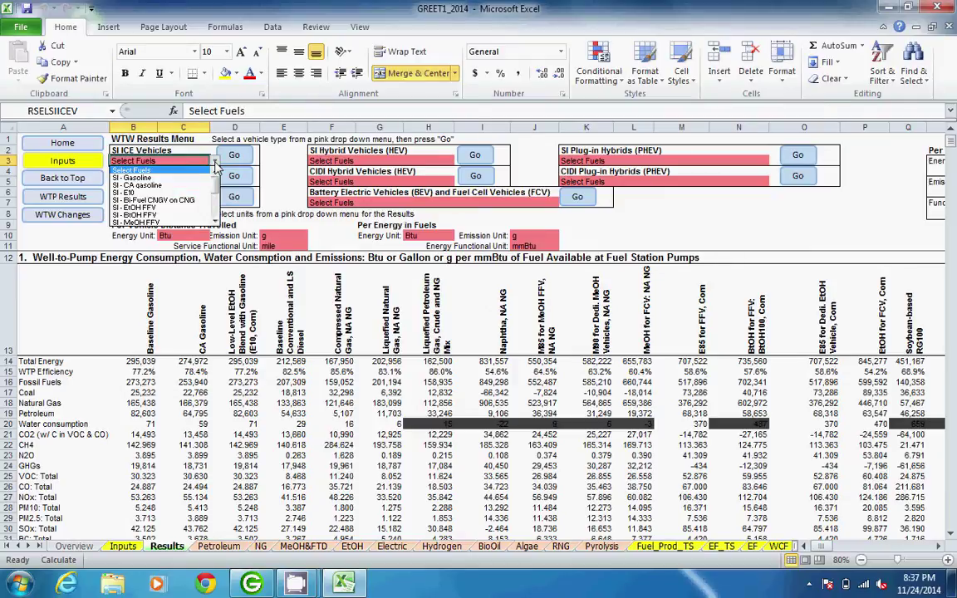
click(214, 162)
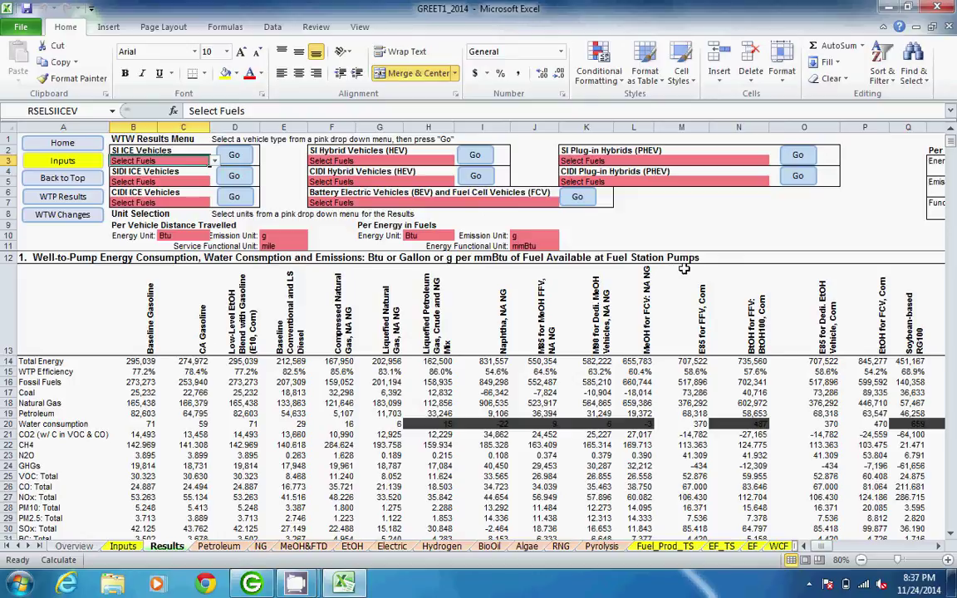
click(687, 227)
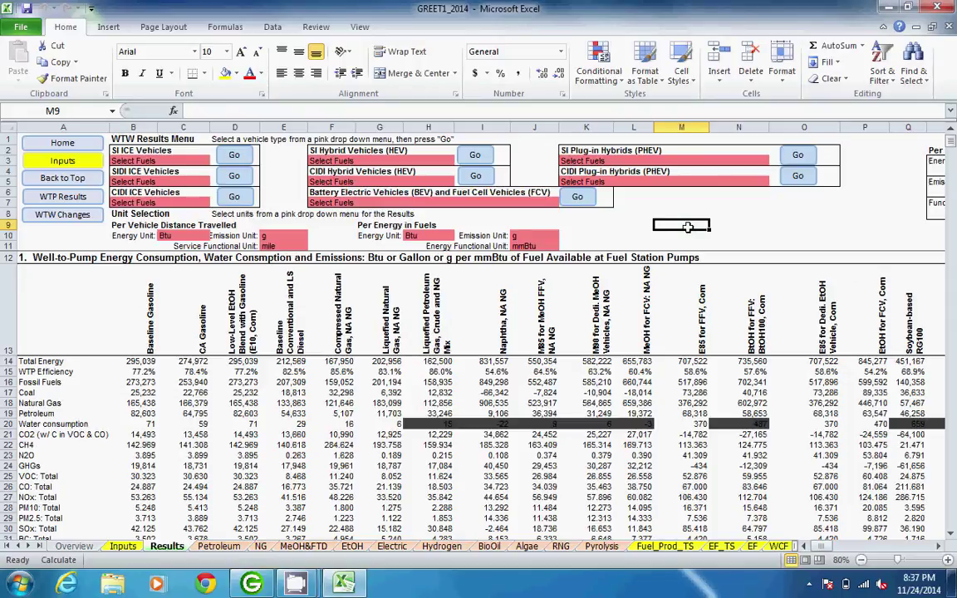
- Inspect the CA Gasoline fossil-fuel formula in C16 and its Petroleum sheet reference, leaving it unchanged
click(196, 383)
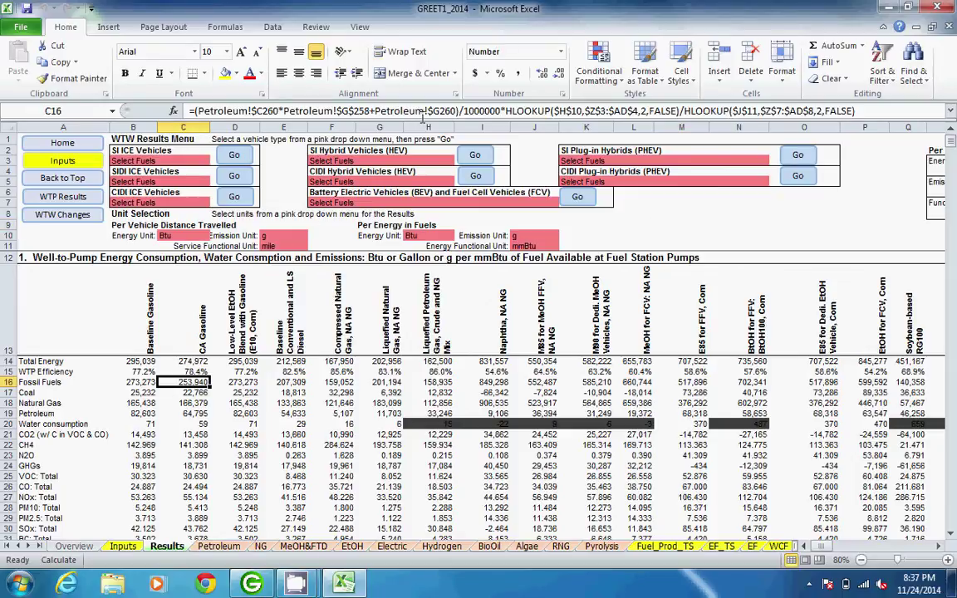
click(376, 111)
double_click(381, 110)
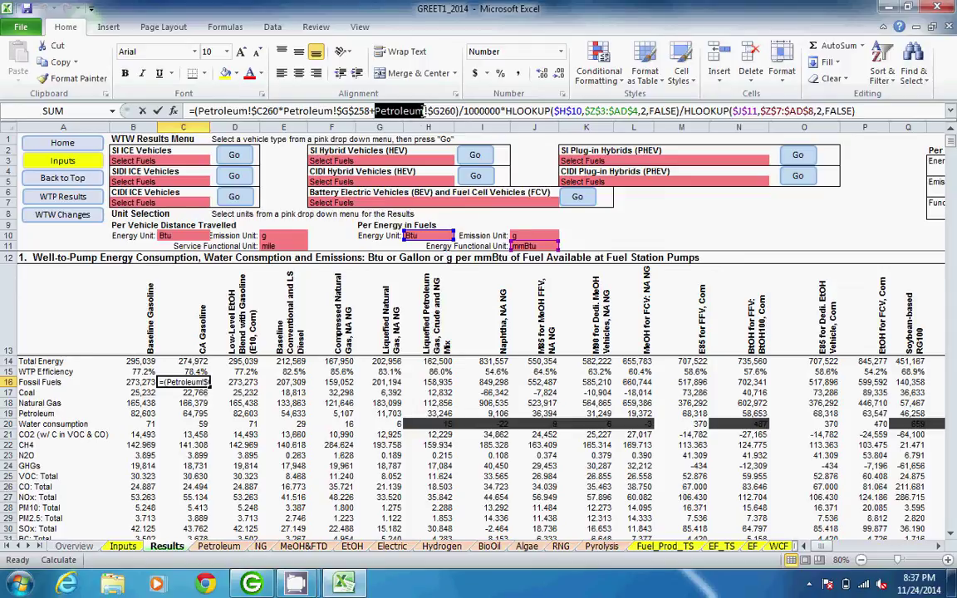
click(681, 226)
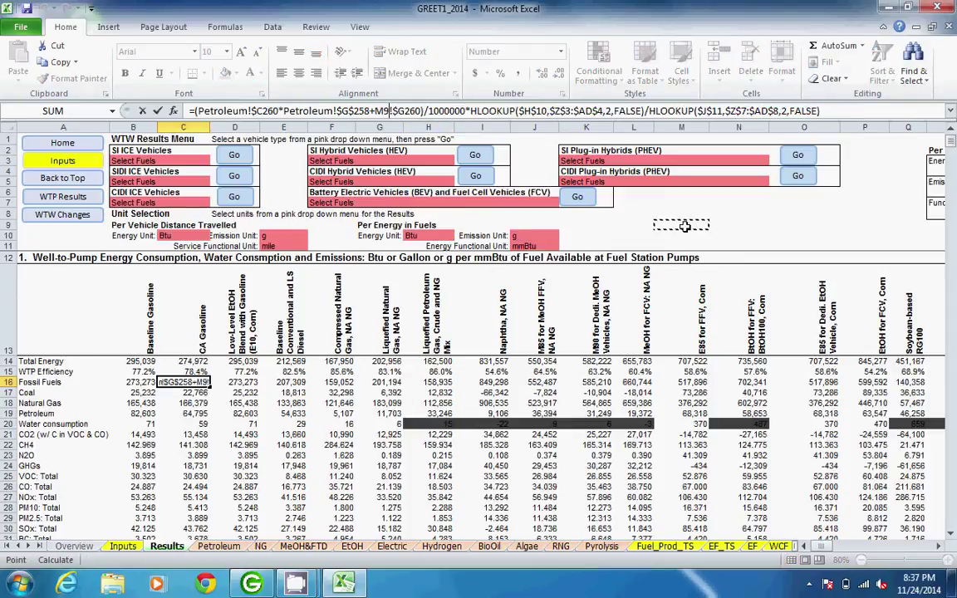
key(Escape)
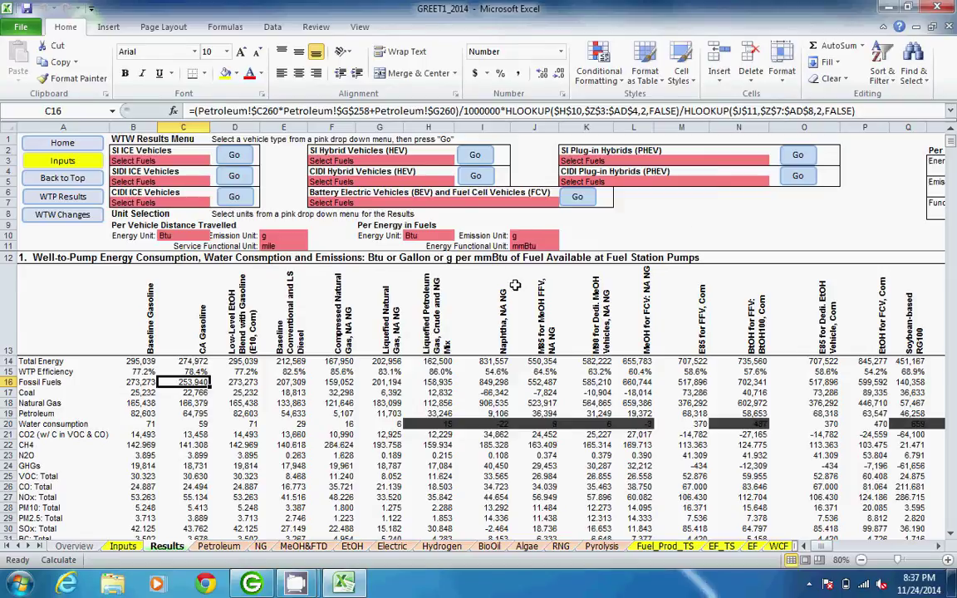
- Browse the Petroleum sheet's stage-by-stage energy, water and emissions calculations for crude oil and oil sands
click(220, 546)
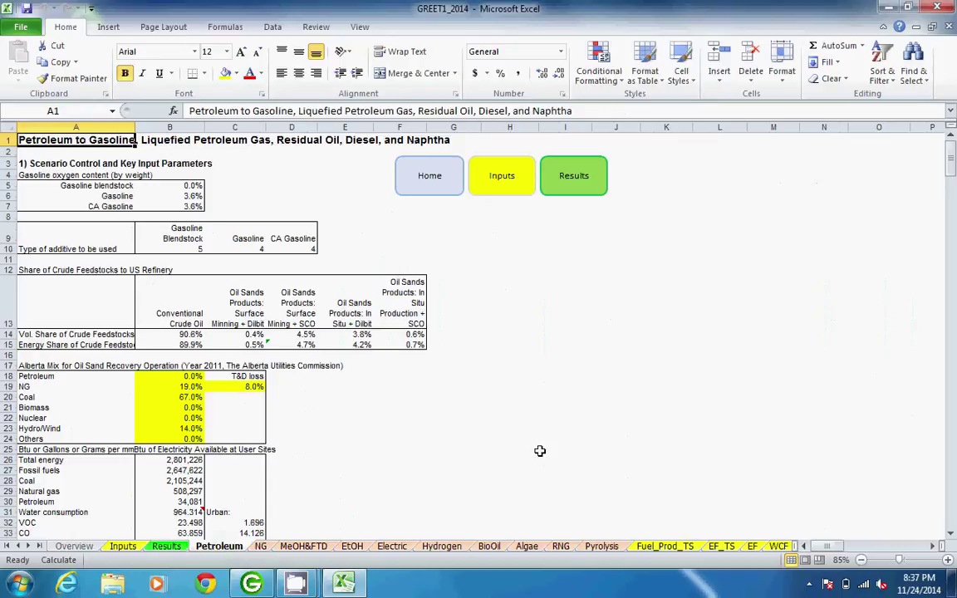
drag(952, 165, 944, 404)
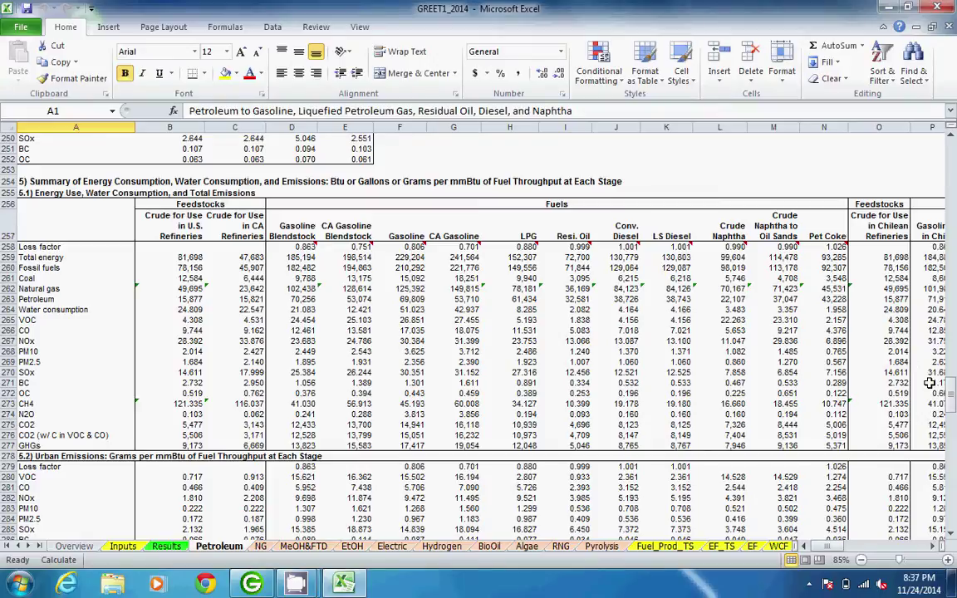
drag(952, 404, 945, 239)
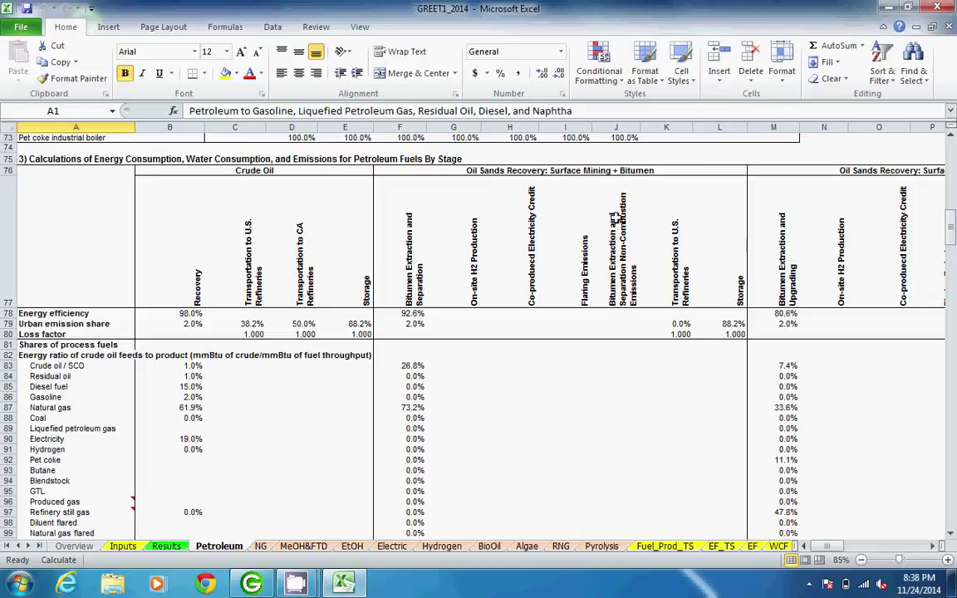
click(950, 235)
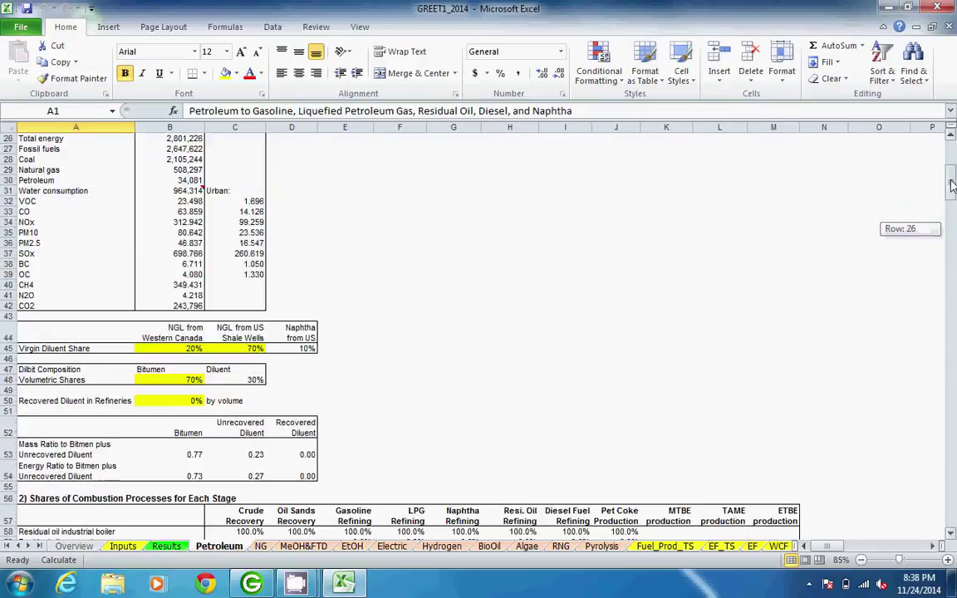
drag(950, 235, 954, 147)
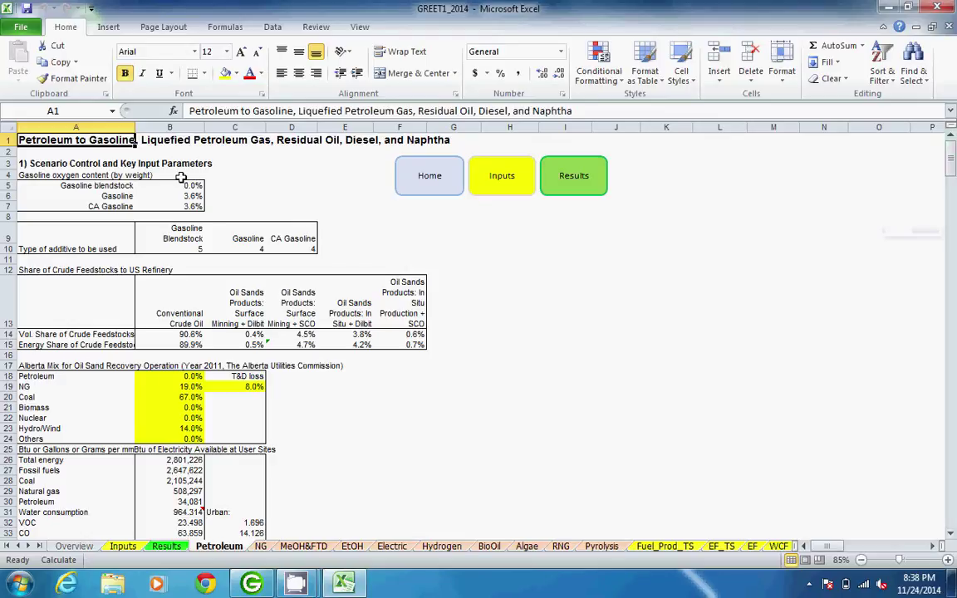
scroll(181, 177, down, 6)
scroll(188, 177, down, 4)
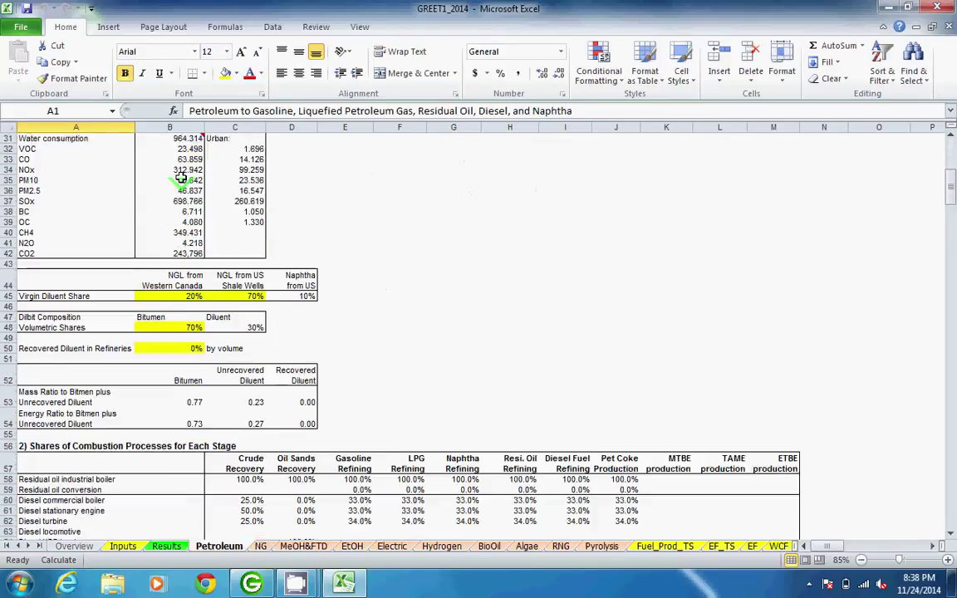
scroll(188, 177, down, 3)
scroll(170, 234, down, 1)
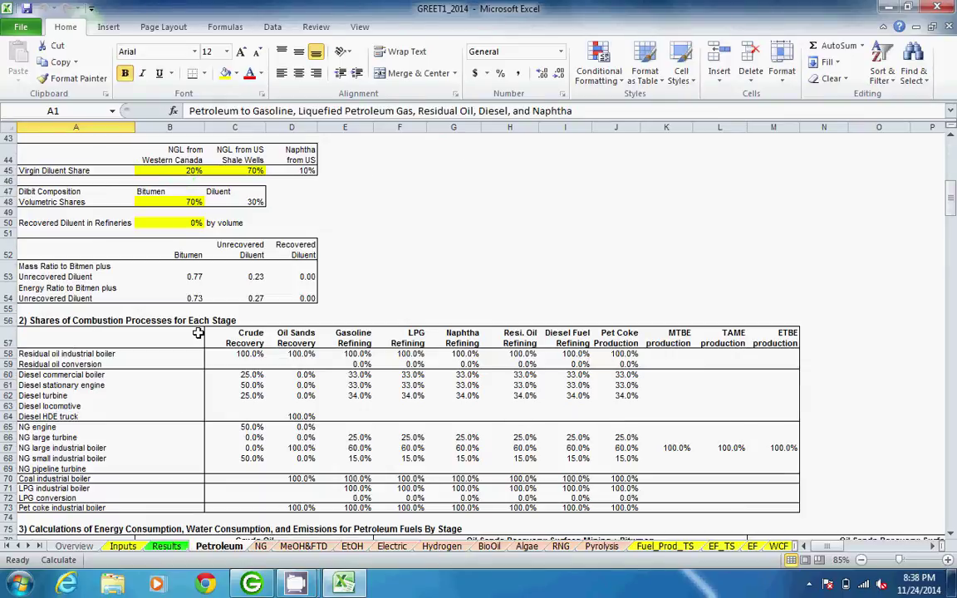
scroll(199, 333, down, 3)
scroll(199, 333, down, 2)
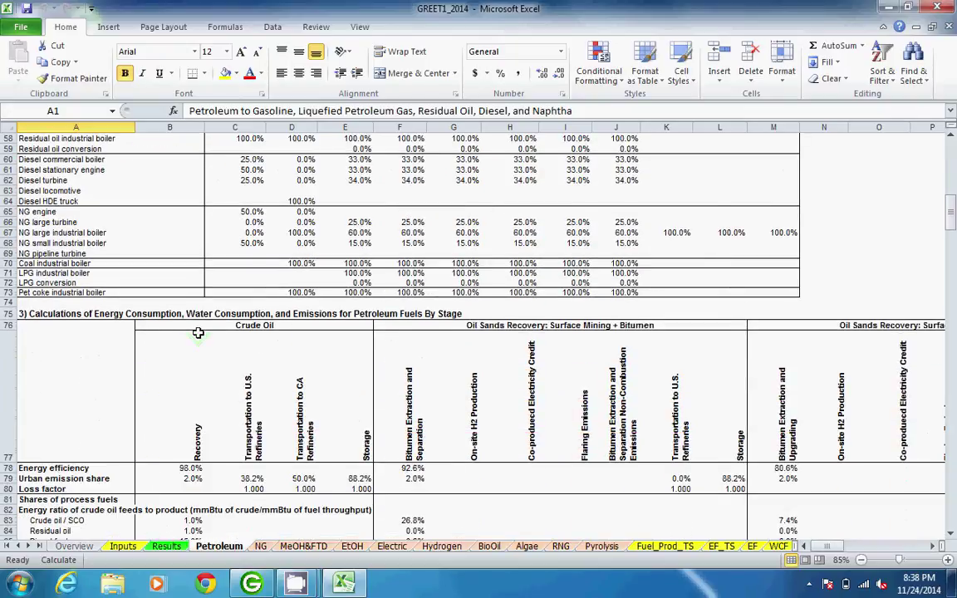
scroll(198, 333, down, 4)
scroll(198, 333, down, 5)
scroll(198, 333, down, 2)
scroll(198, 333, down, 3)
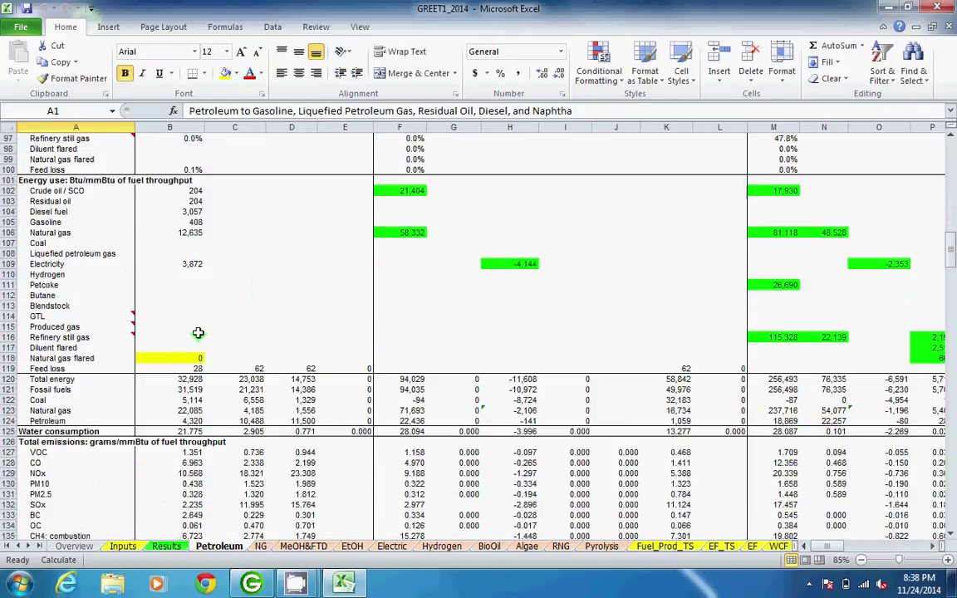
scroll(199, 333, down, 5)
scroll(198, 333, down, 5)
scroll(198, 333, down, 2)
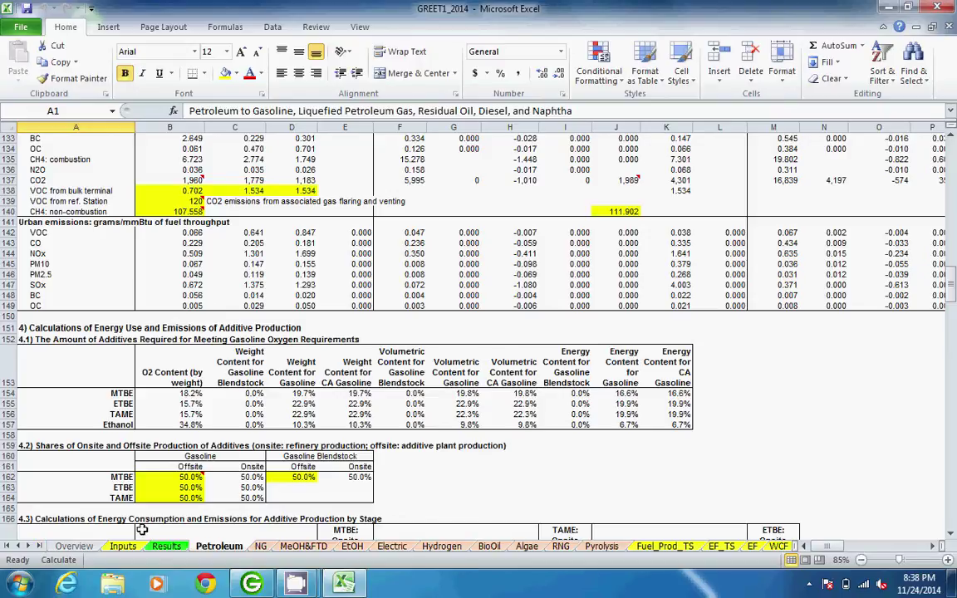
drag(952, 277, 953, 149)
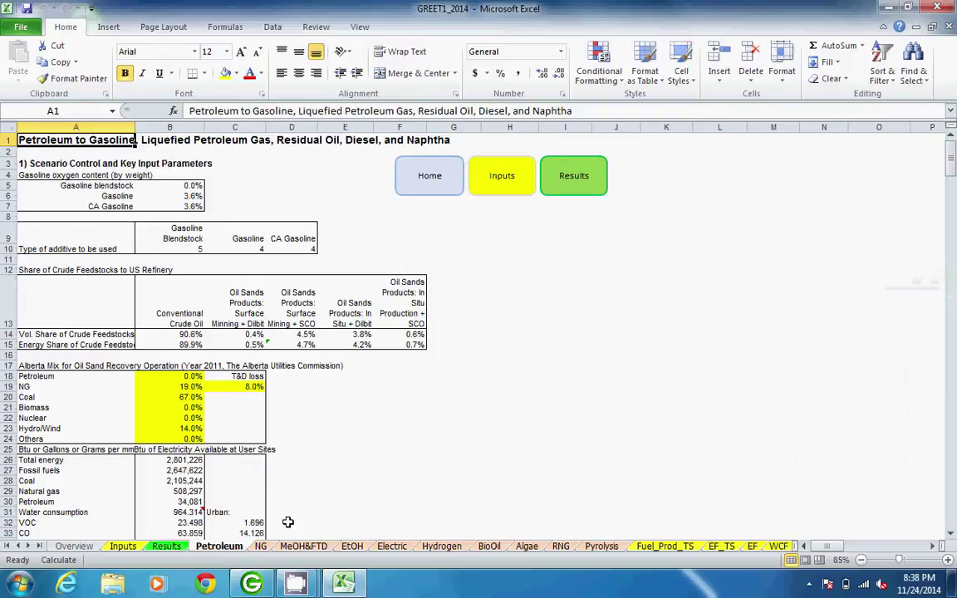
- View the conventional crude oil flowchart on T&D_Flowcharts, then move on to the T&D sheet
click(29, 546)
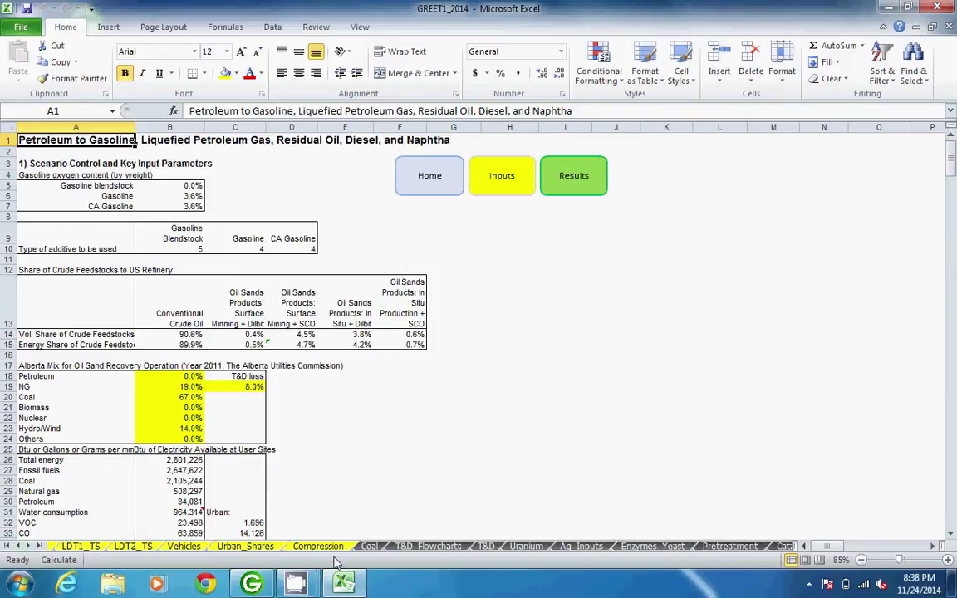
click(440, 546)
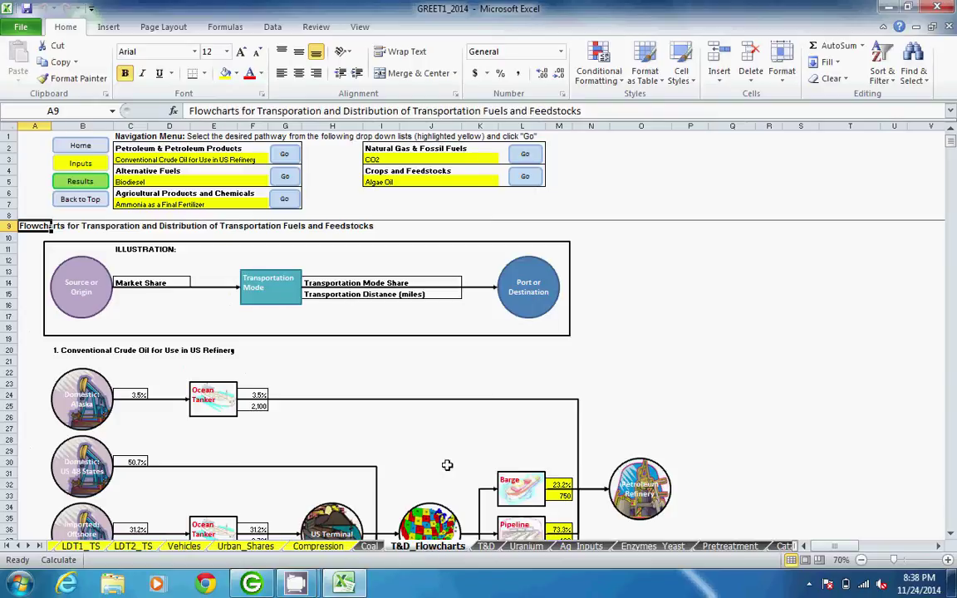
click(951, 540)
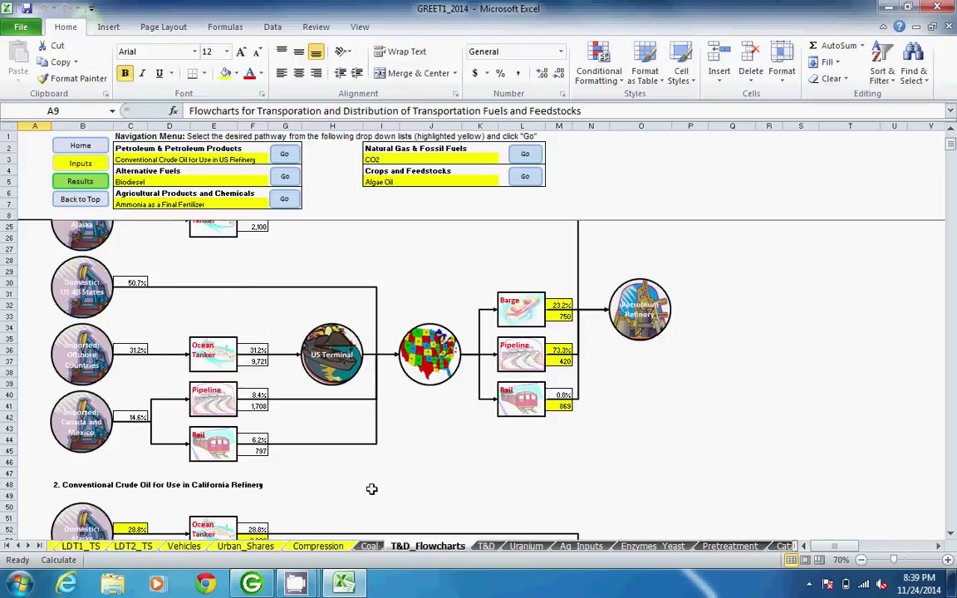
click(486, 546)
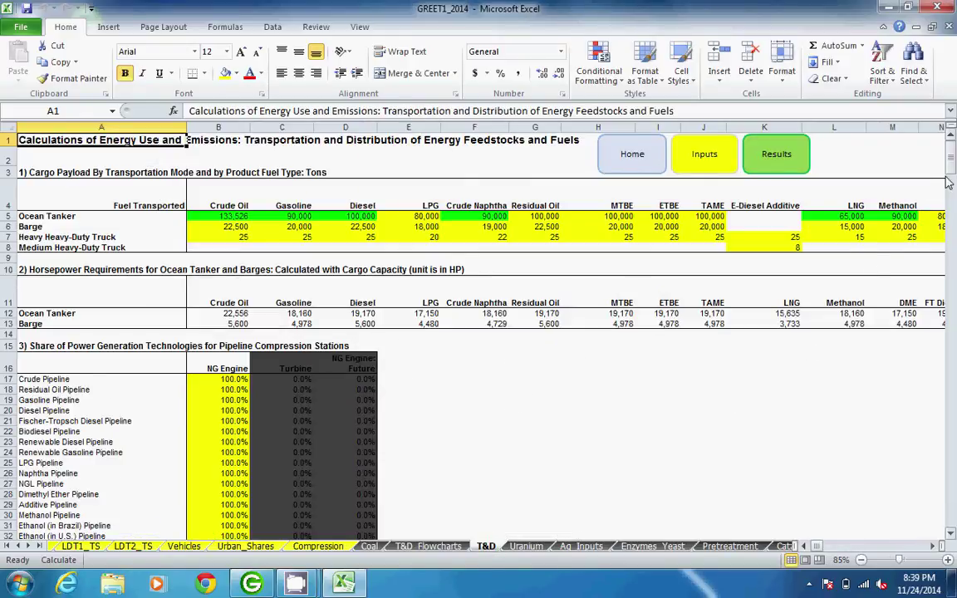
- Scroll the T&D sheet down to section 10's per-fuel energy, water and emissions summary
drag(950, 158, 954, 204)
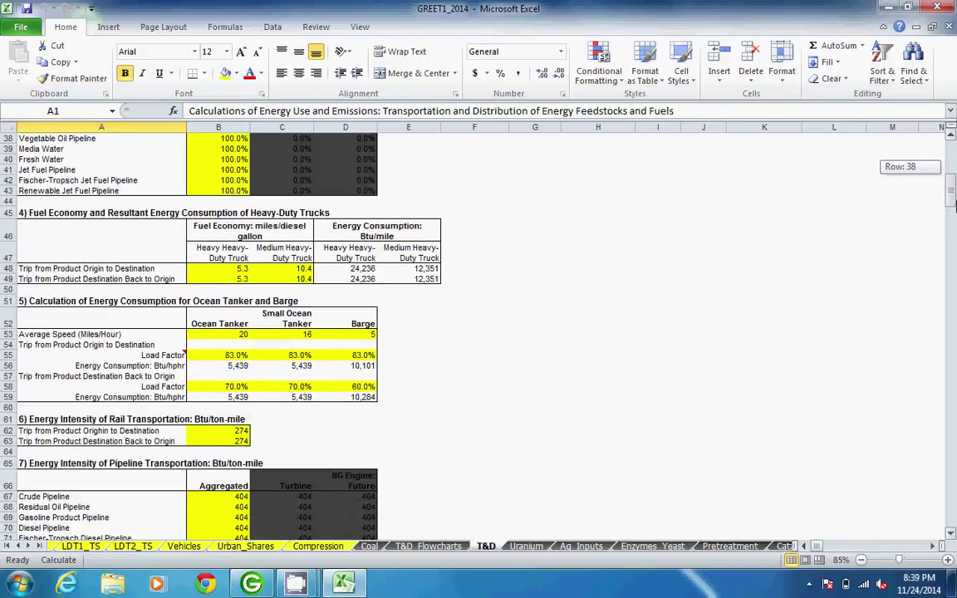
drag(954, 204, 955, 349)
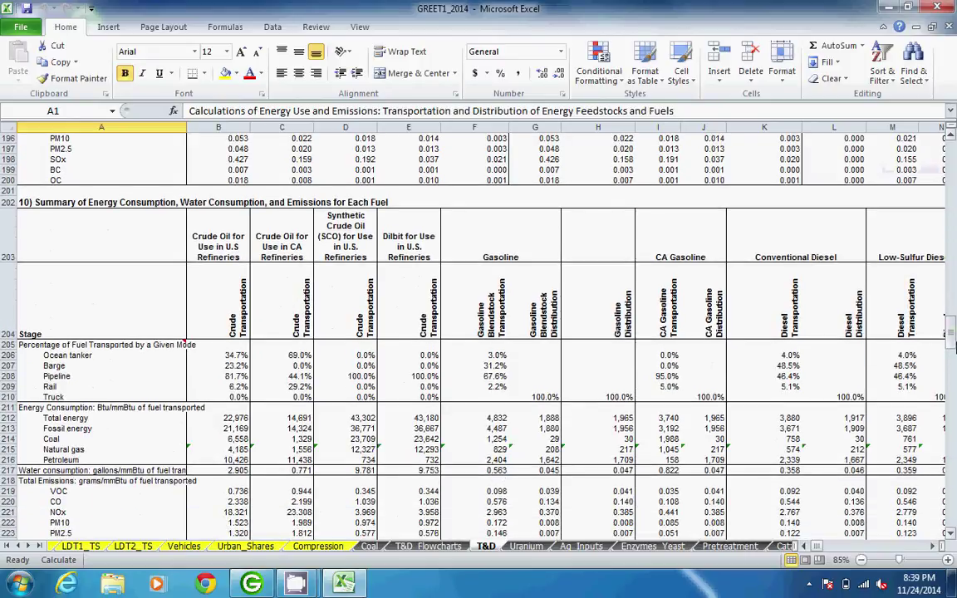